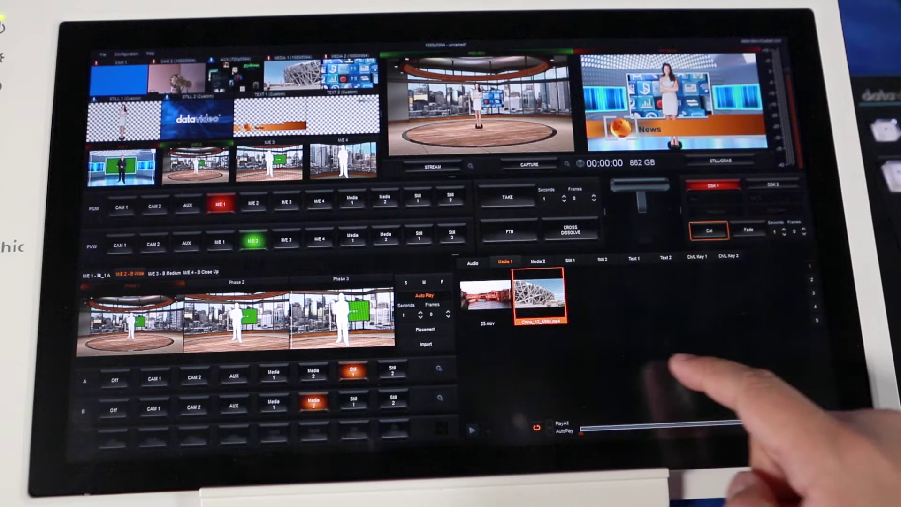
Step: Step M/E 2 from Phase 1 to Phase 2, TAKE it on air, then show M/E 1's phase sequence
{"action": "left_click", "coordinate": [127, 331]}
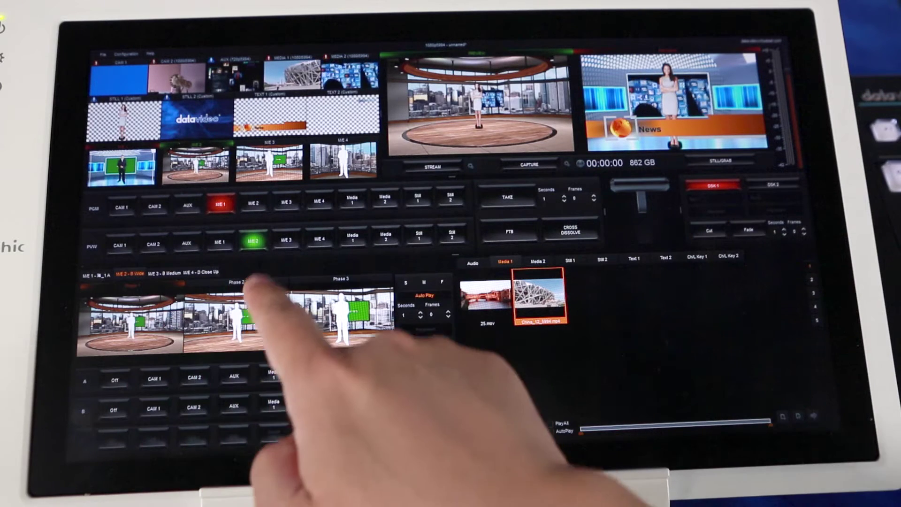
{"action": "left_click", "coordinate": [237, 313]}
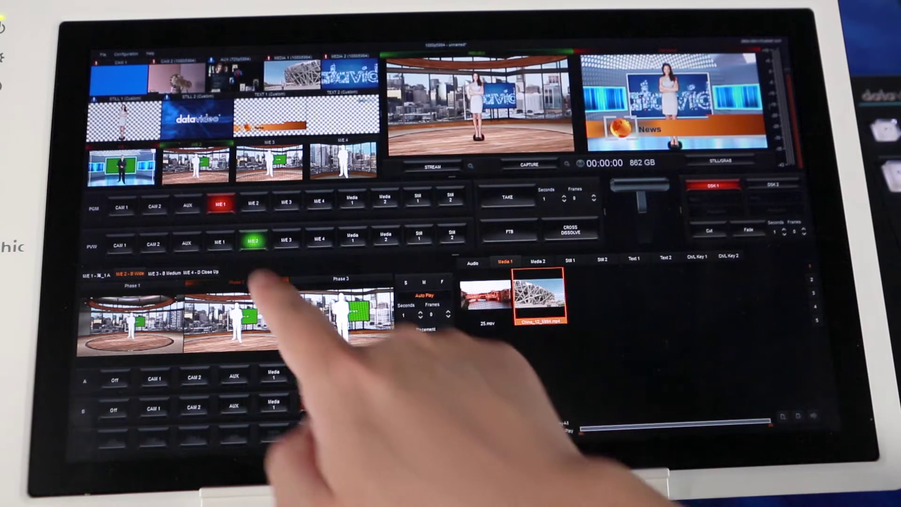
{"action": "left_click", "coordinate": [253, 203]}
{"action": "left_click", "coordinate": [219, 242]}
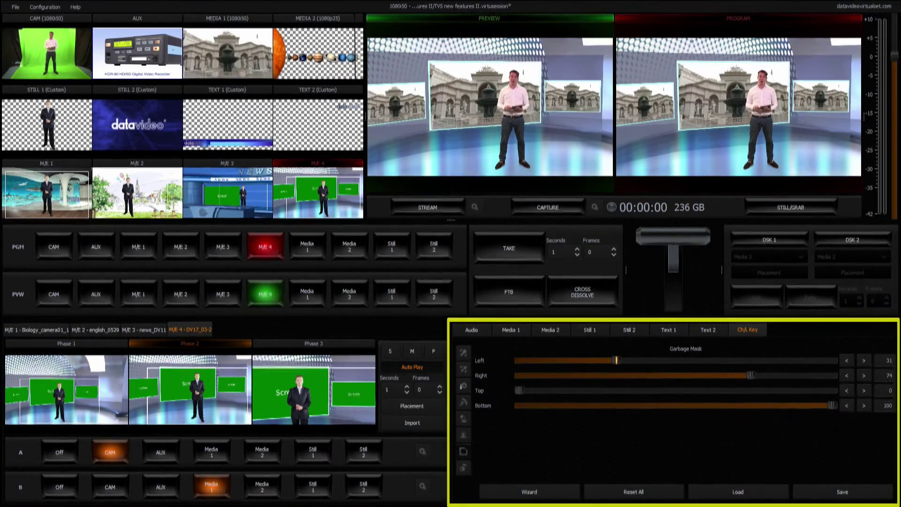
{"action": "left_click", "coordinate": [471, 330]}
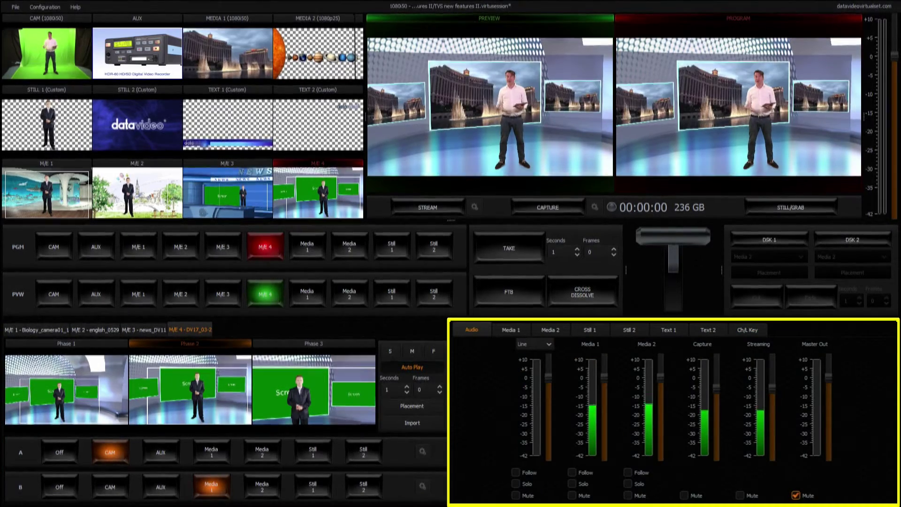
{"action": "left_click", "coordinate": [747, 330]}
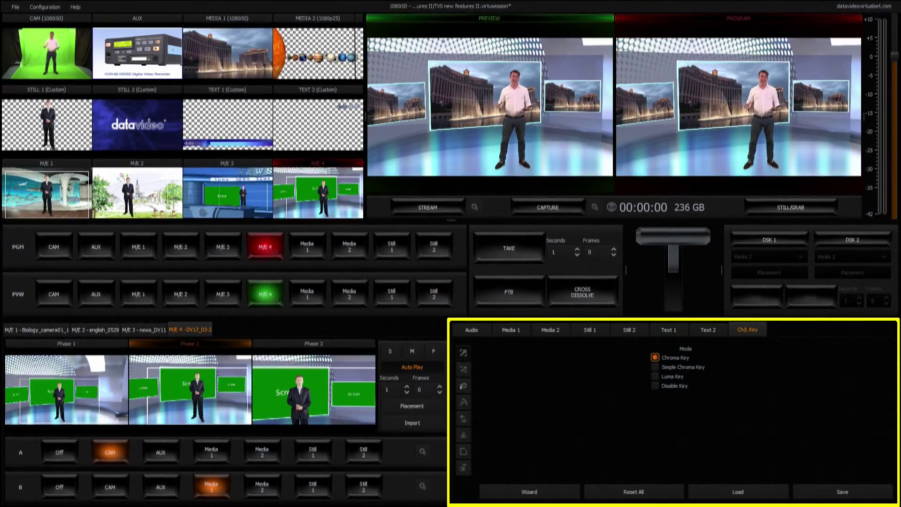
{"action": "left_click", "coordinate": [511, 330]}
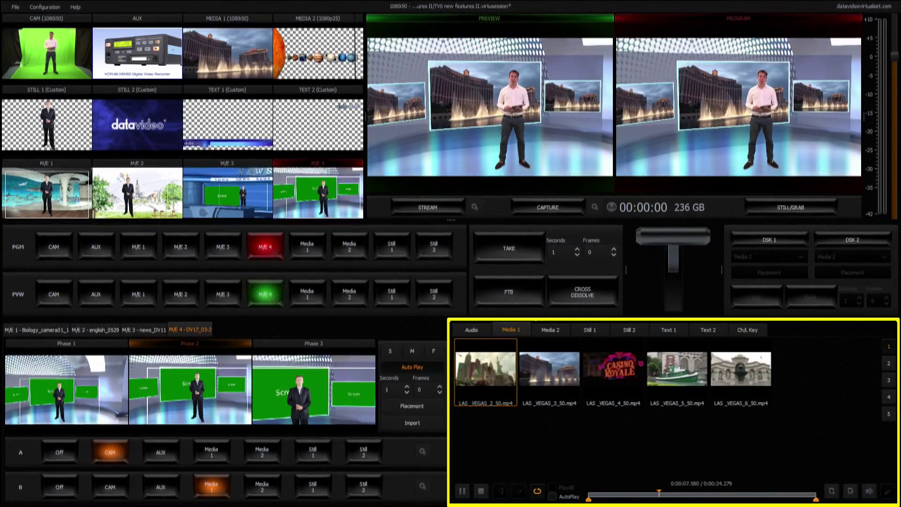
{"action": "left_click", "coordinate": [550, 330]}
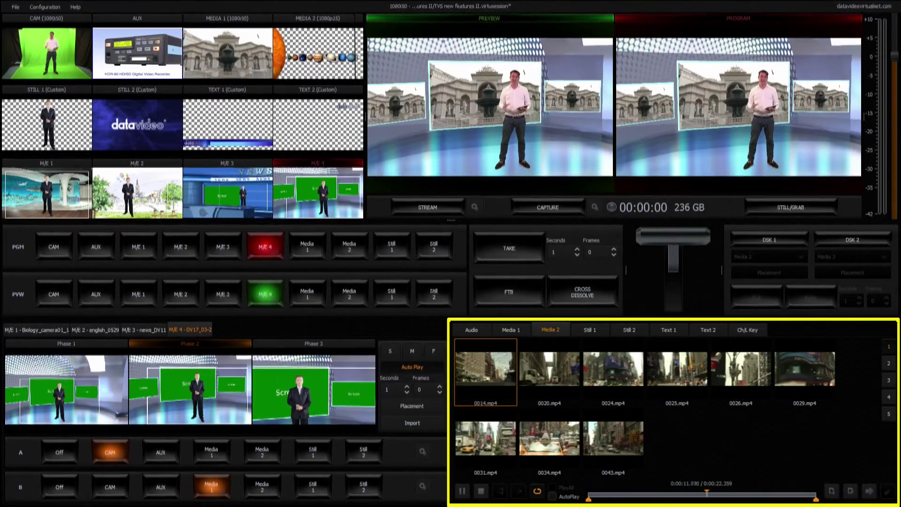
{"action": "left_click", "coordinate": [590, 330]}
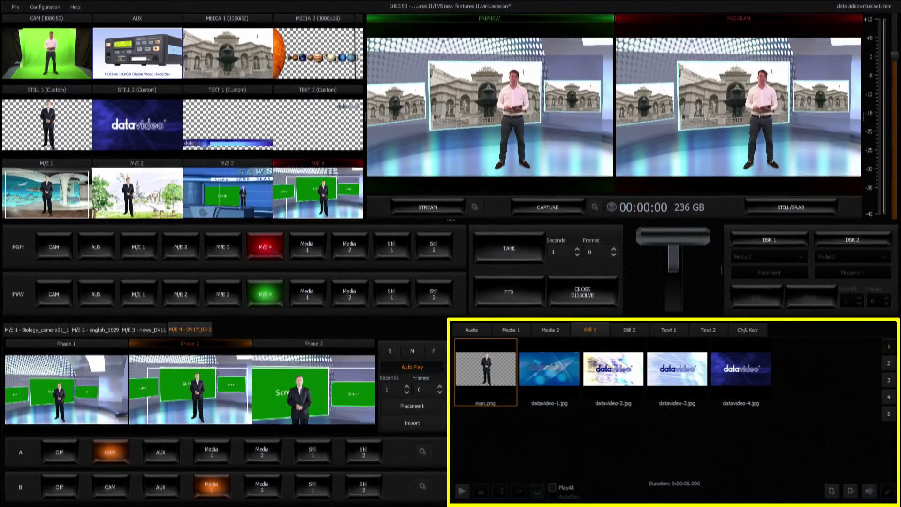
{"action": "left_click", "coordinate": [629, 329]}
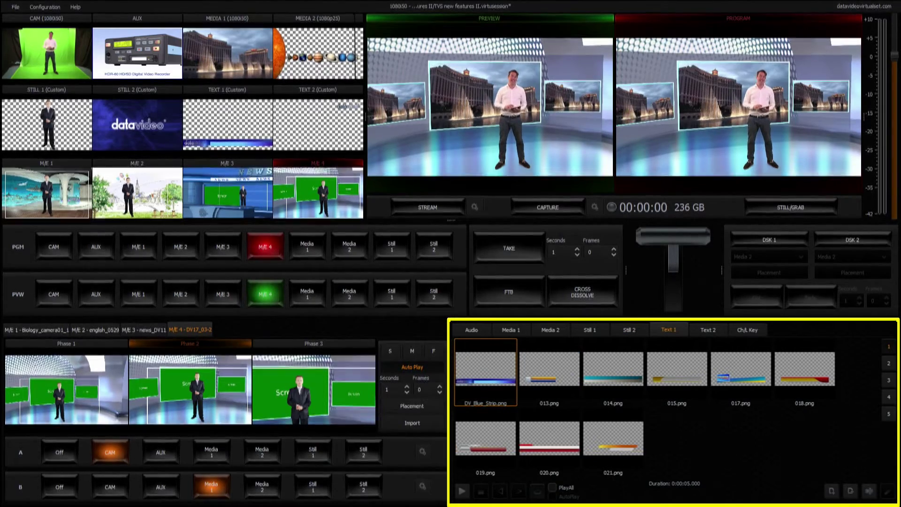
{"action": "left_click", "coordinate": [708, 329]}
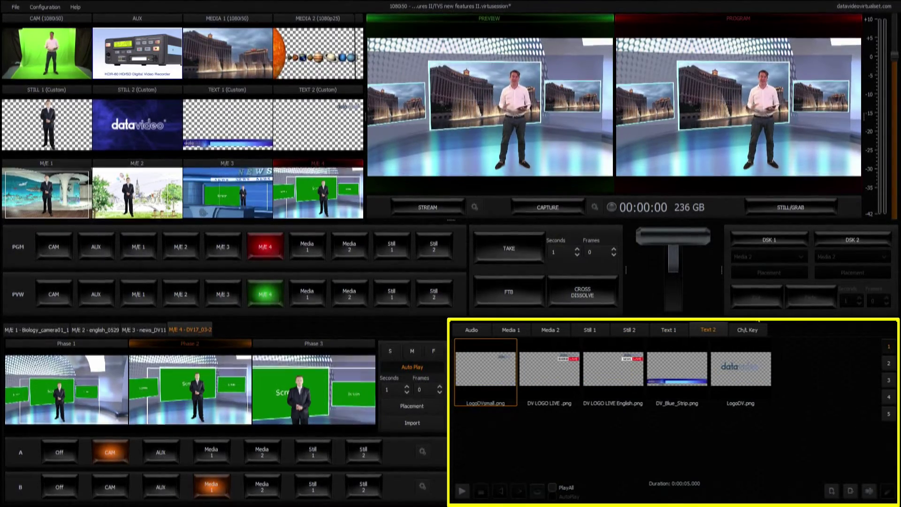
{"action": "left_click", "coordinate": [762, 329]}
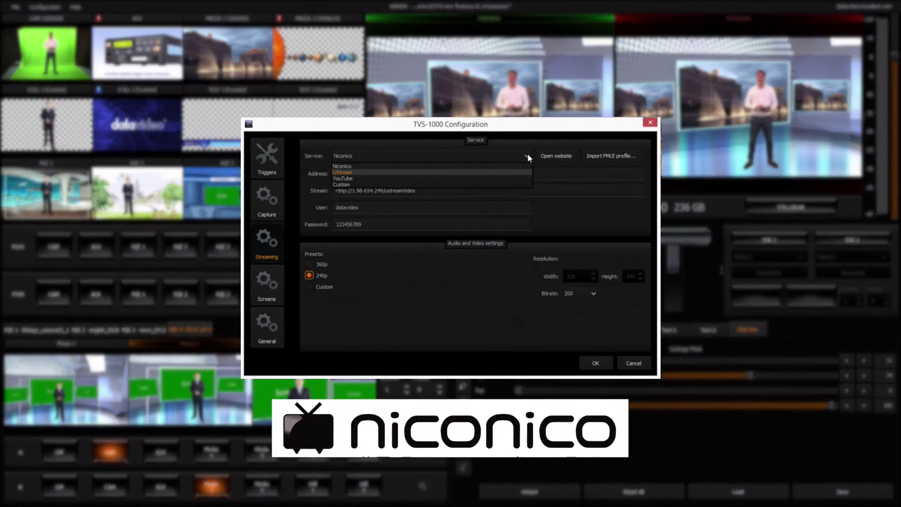
Step: Cycle the streaming Service through UStream, YouTube and UStream again, finally settling on Niconico
{"action": "key", "text": "Down"}
{"action": "key", "text": "Return"}
{"action": "left_click", "coordinate": [528, 152]}
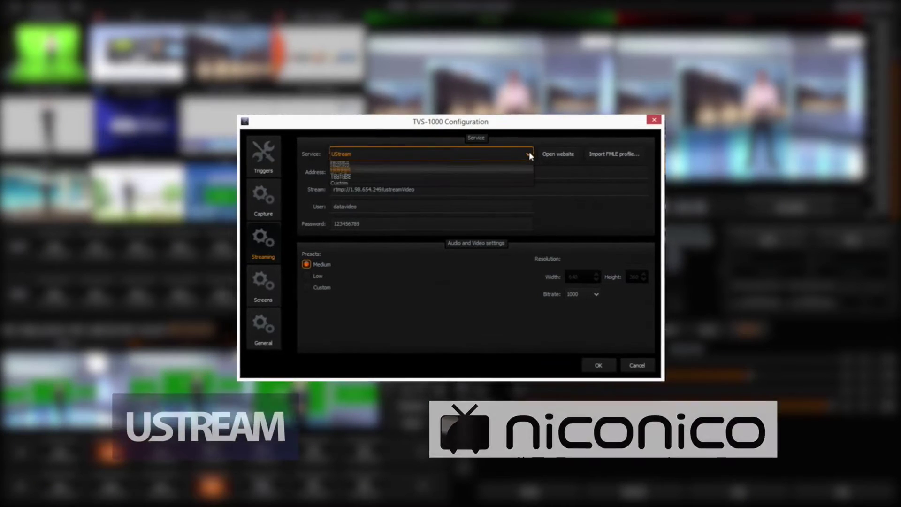
{"action": "key", "text": "Down"}
{"action": "key", "text": "Return"}
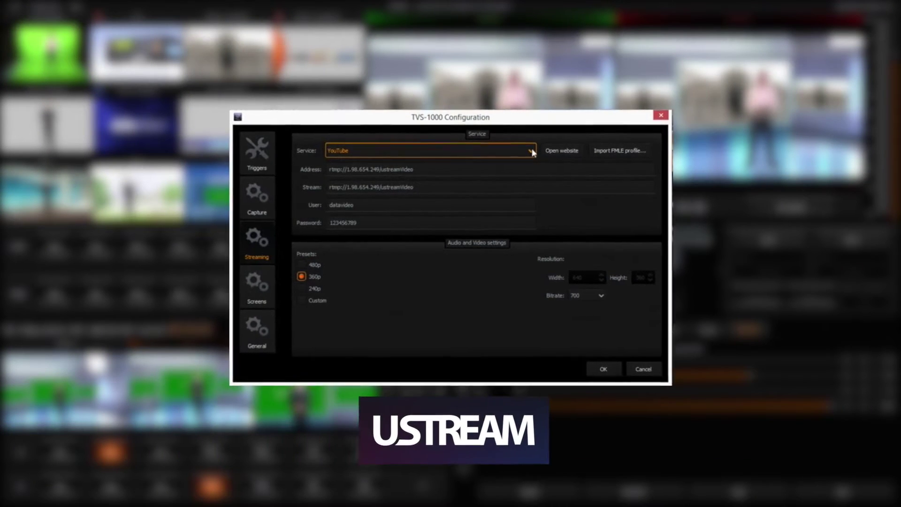
{"action": "left_click", "coordinate": [532, 148]}
{"action": "key", "text": "Up"}
{"action": "key", "text": "Return"}
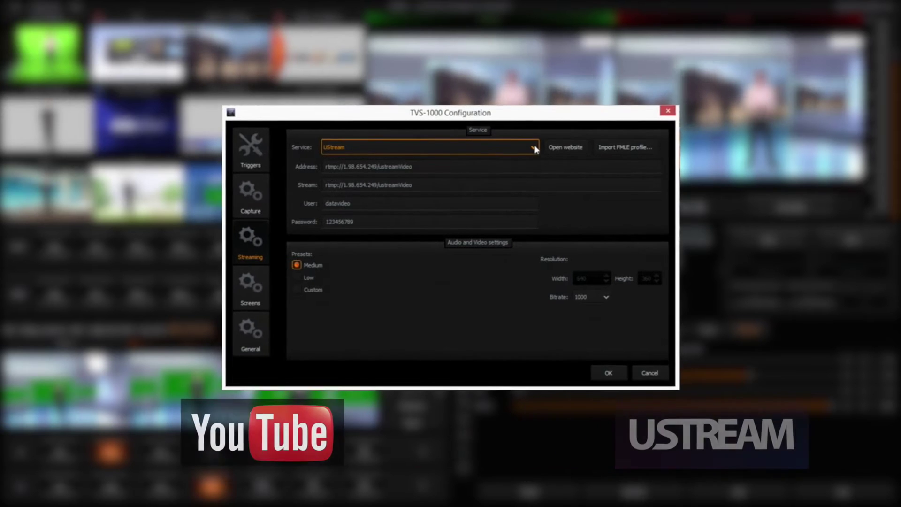
{"action": "left_click", "coordinate": [535, 145]}
{"action": "key", "text": "Down"}
{"action": "key", "text": "Down"}
{"action": "key", "text": "Return"}
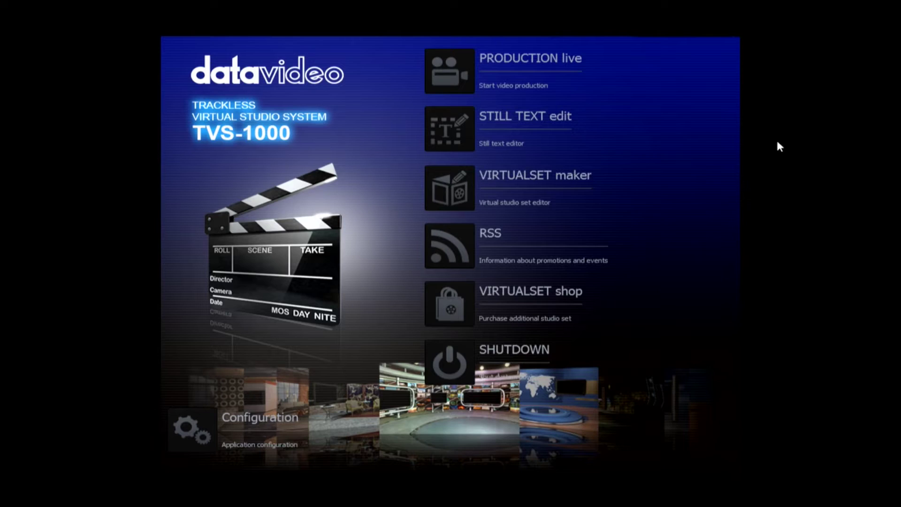
Step: Move the orange and grey bar to the upper left and paste a copy of the 'World trade center' title
{"action": "left_click", "coordinate": [712, 137]}
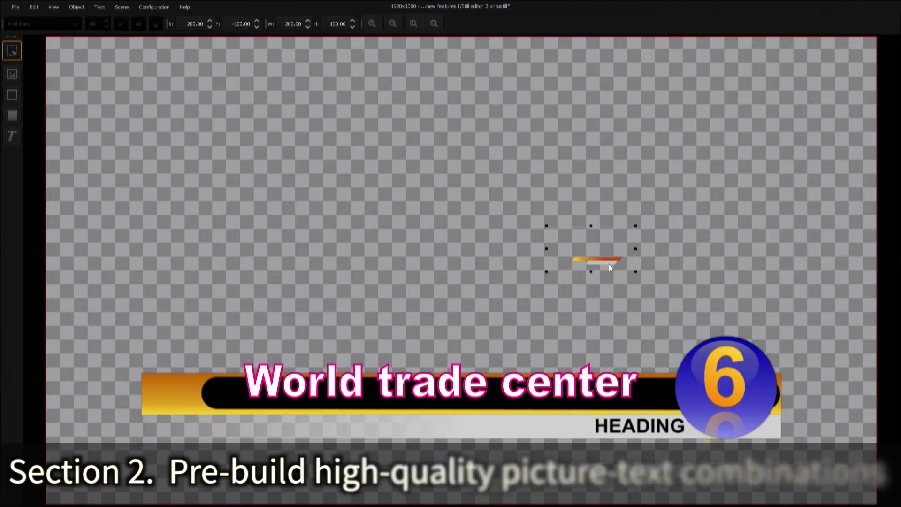
{"action": "left_click_drag", "start_coordinate": [481, 221], "coordinate": [249, 106]}
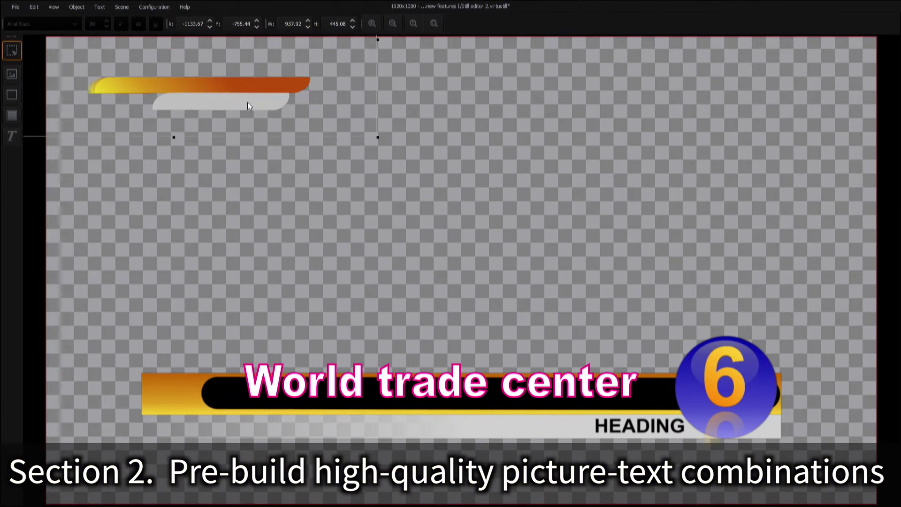
{"action": "left_click", "coordinate": [399, 382]}
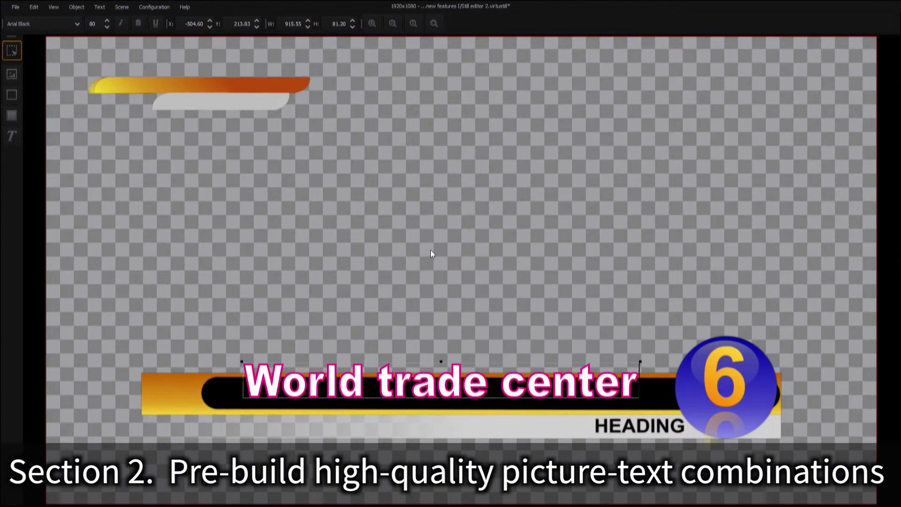
{"action": "right_click", "coordinate": [430, 249]}
{"action": "left_click", "coordinate": [457, 261]}
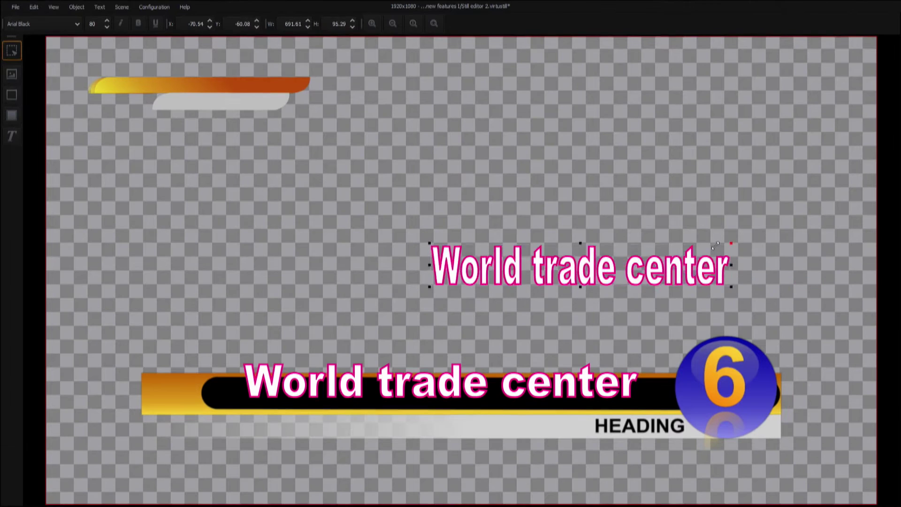
Step: Give the copied title an outline and shrink it to fit the upper banner
{"action": "double_click", "coordinate": [344, 210]}
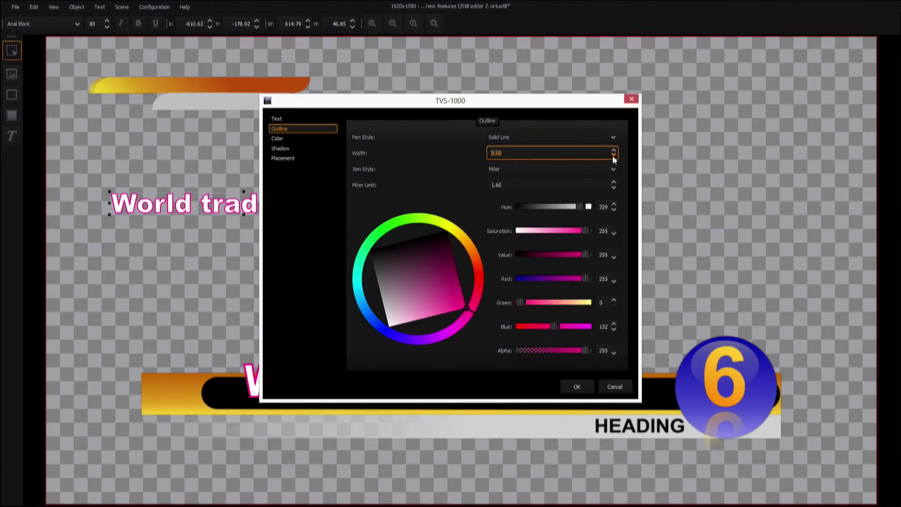
{"action": "left_click", "coordinate": [578, 387]}
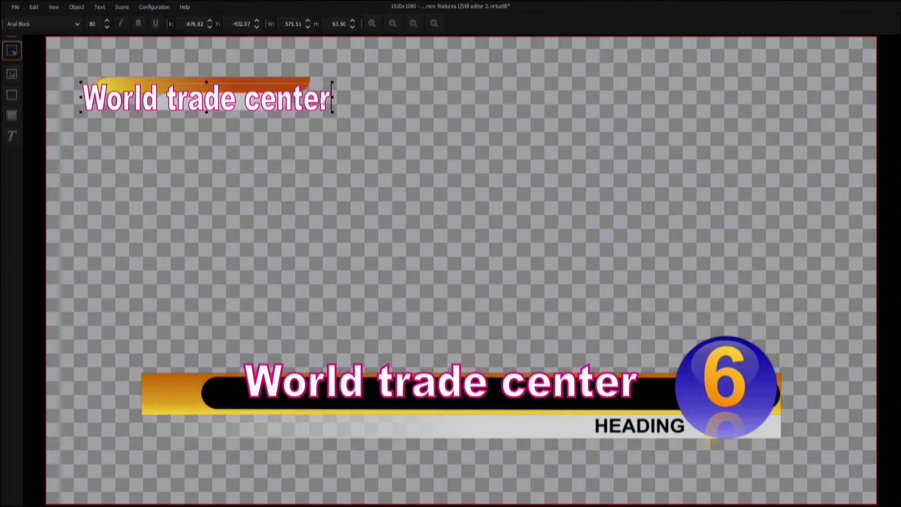
{"action": "left_click_drag", "start_coordinate": [337, 78], "coordinate": [326, 82]}
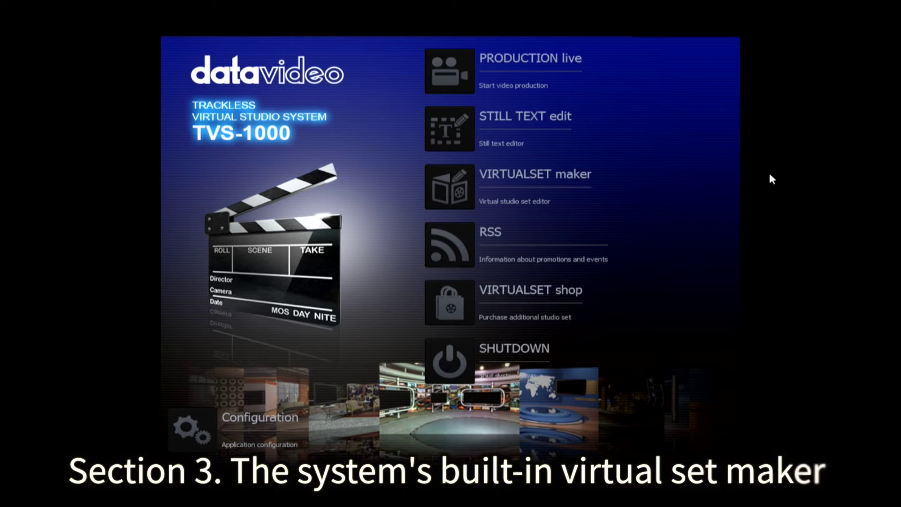
Step: Open VIRTUALSET maker and insert a 3D logo layer into the studio scene with Ctrl+Y
{"action": "left_click", "coordinate": [700, 185]}
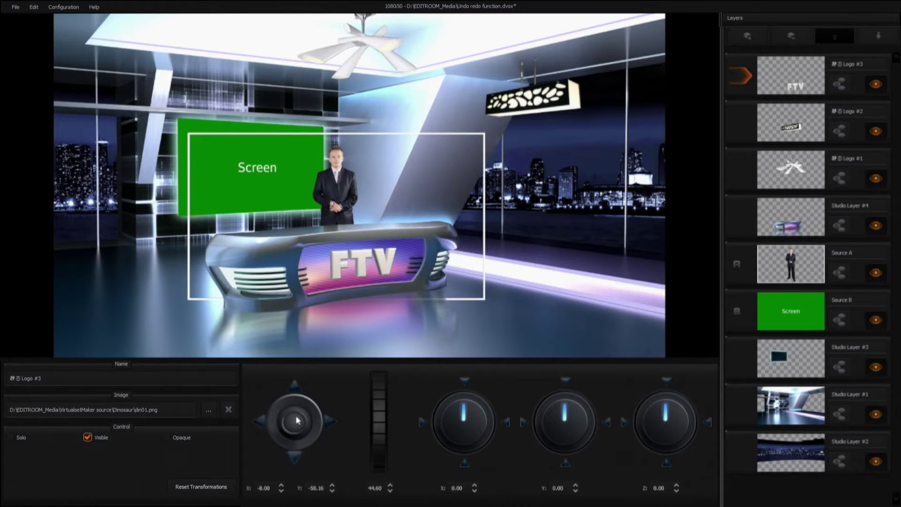
{"action": "key", "text": "ctrl+y"}
{"action": "key", "text": "ctrl+y"}
{"action": "key", "text": "ctrl+y"}
{"action": "key", "text": "ctrl+y"}
{"action": "key", "text": "ctrl+y"}
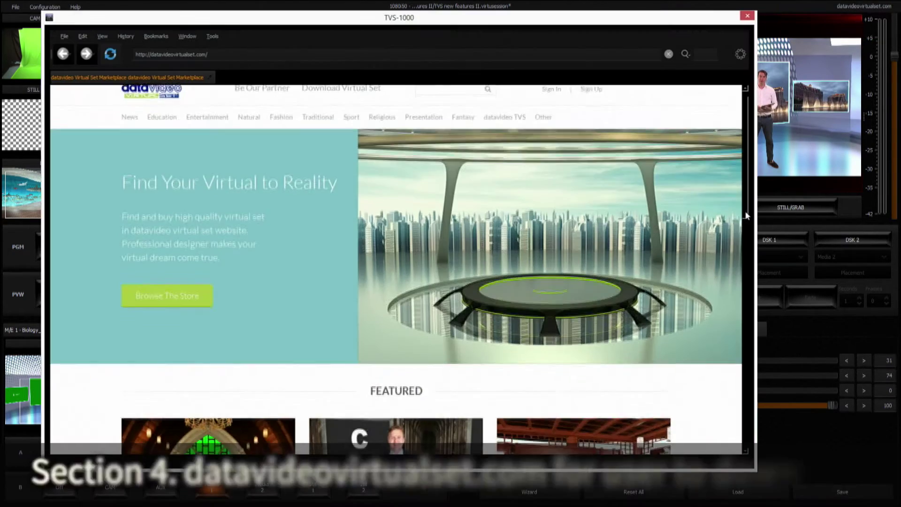
Step: Filter New Items to Most Downloaded and list a set's formats, from the TVS-1000 trial to 3Ds Max
{"action": "scroll", "coordinate": [747, 288], "scroll_direction": "down", "scroll_amount": 5}
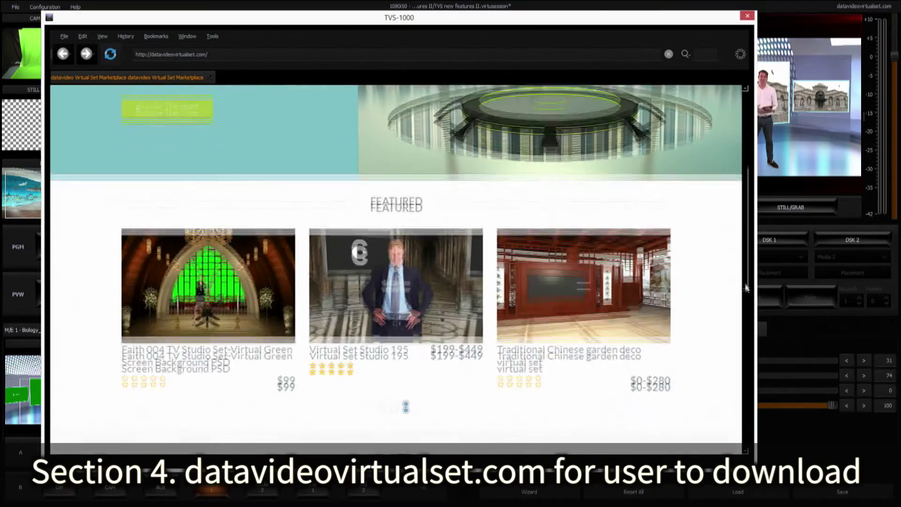
{"action": "left_click_drag", "start_coordinate": [746, 288], "coordinate": [728, 425]}
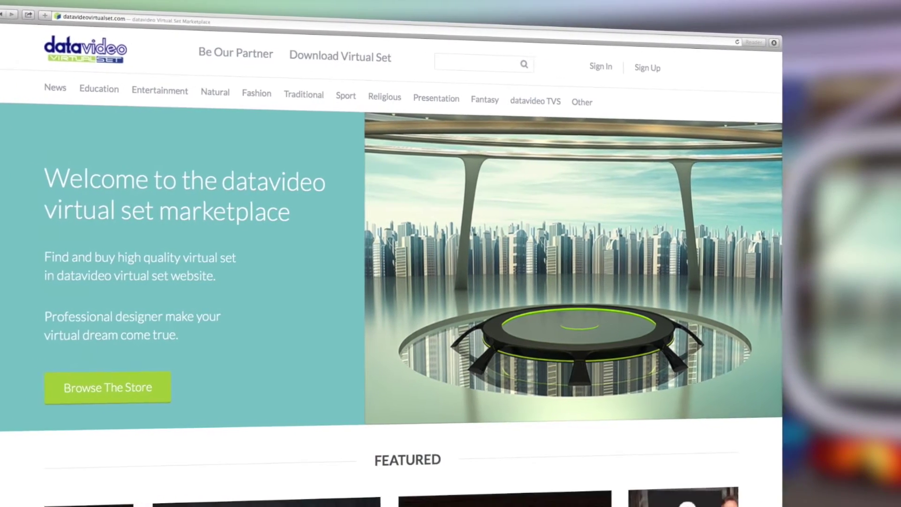
{"action": "scroll", "coordinate": [469, 263], "scroll_direction": "down", "scroll_amount": 10}
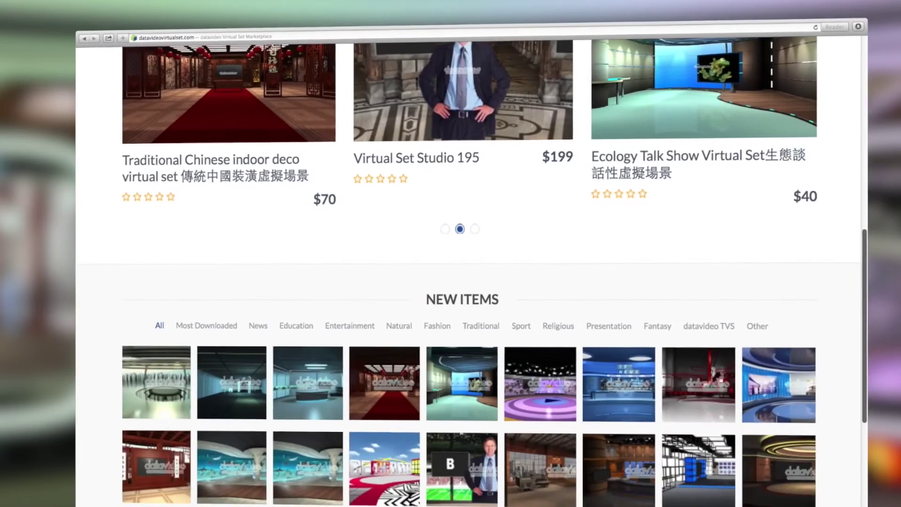
{"action": "scroll", "coordinate": [216, 117], "scroll_direction": "down", "scroll_amount": 5}
{"action": "left_click", "coordinate": [206, 104]}
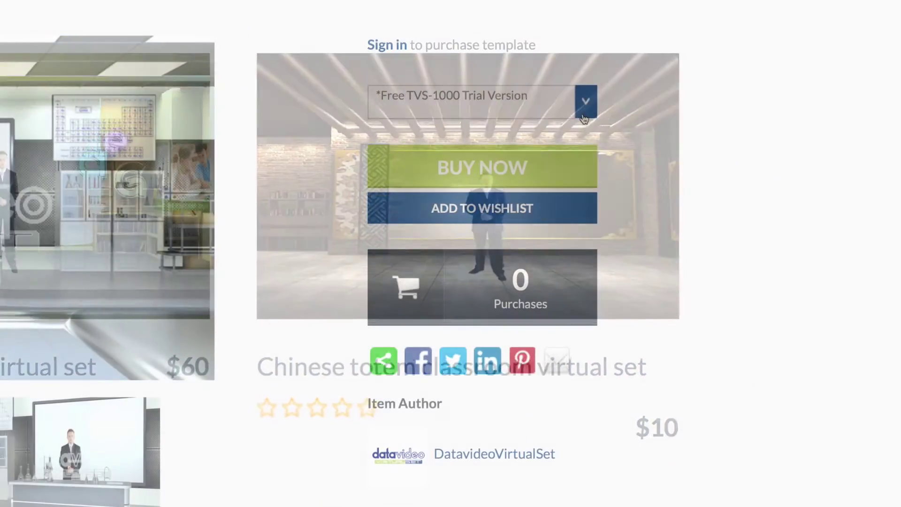
{"action": "left_click", "coordinate": [587, 113]}
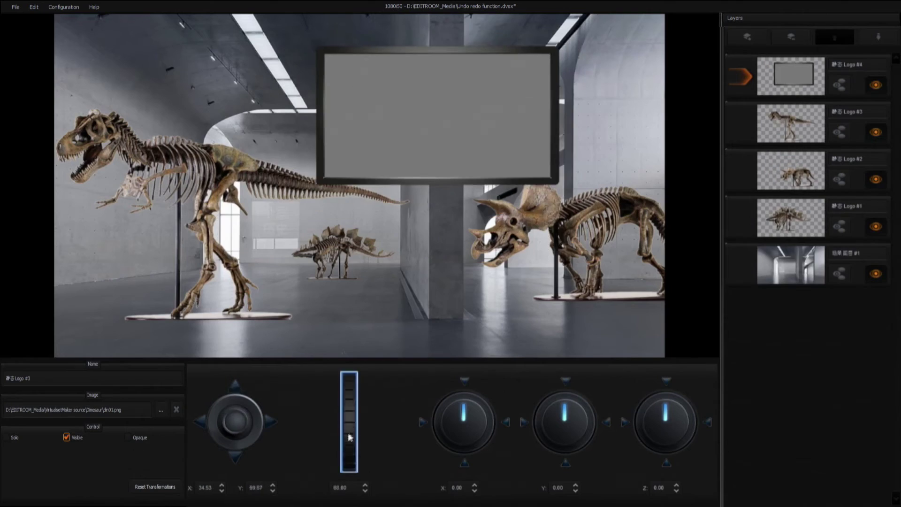
Step: Add a green Screen layer to the dinosaur scene, then a presenter Source A layer
{"action": "key", "text": "ctrl+y"}
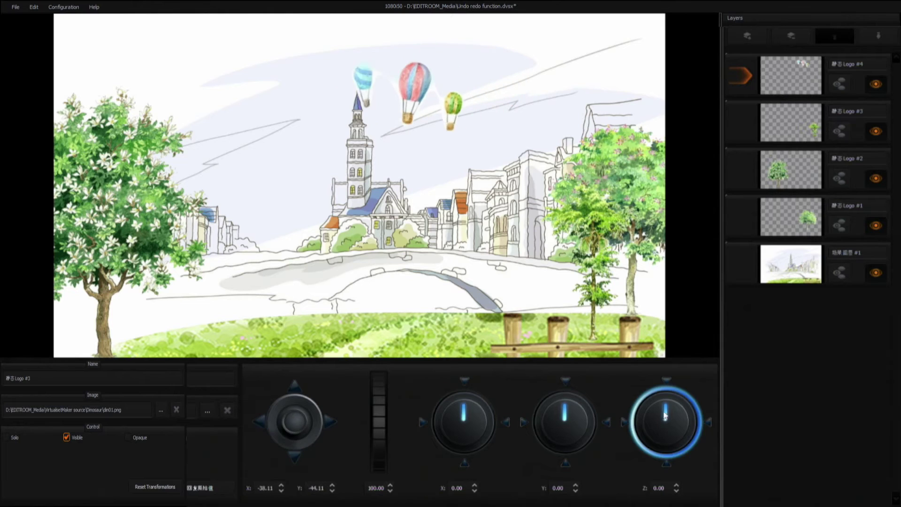
{"action": "left_click", "coordinate": [763, 39]}
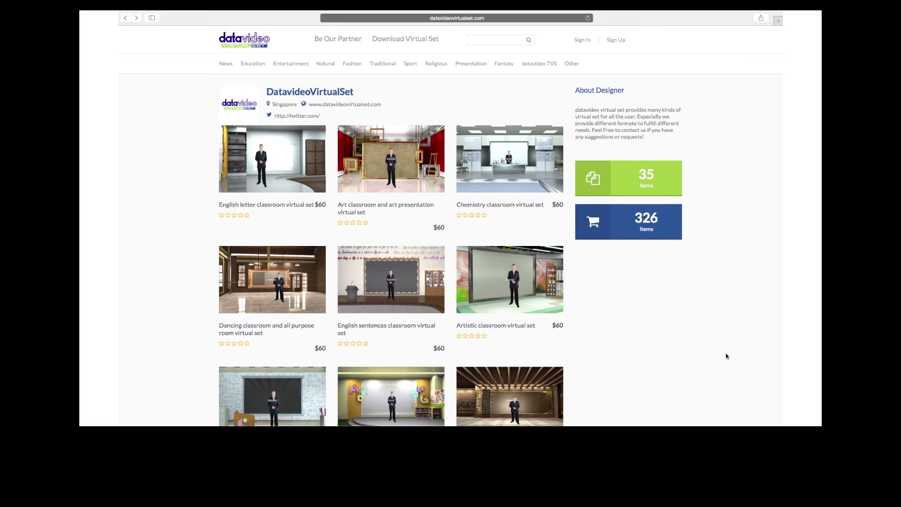
Step: Go to the designer's second listing page and open the free Christmas Virtual Set trial page
{"action": "scroll", "coordinate": [726, 357], "scroll_direction": "down", "scroll_amount": 5}
{"action": "scroll", "coordinate": [726, 356], "scroll_direction": "down", "scroll_amount": 3}
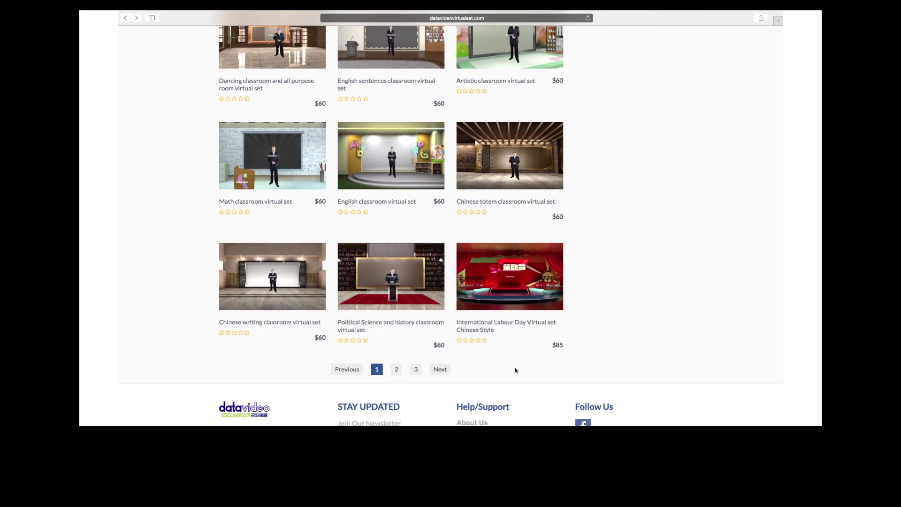
{"action": "left_click", "coordinate": [441, 369]}
{"action": "scroll", "coordinate": [607, 381], "scroll_direction": "down", "scroll_amount": 5}
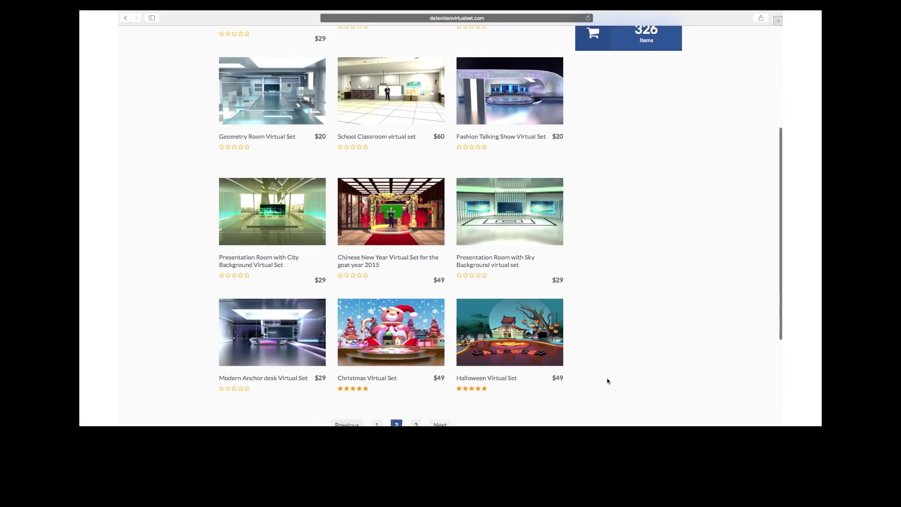
{"action": "left_click", "coordinate": [431, 338]}
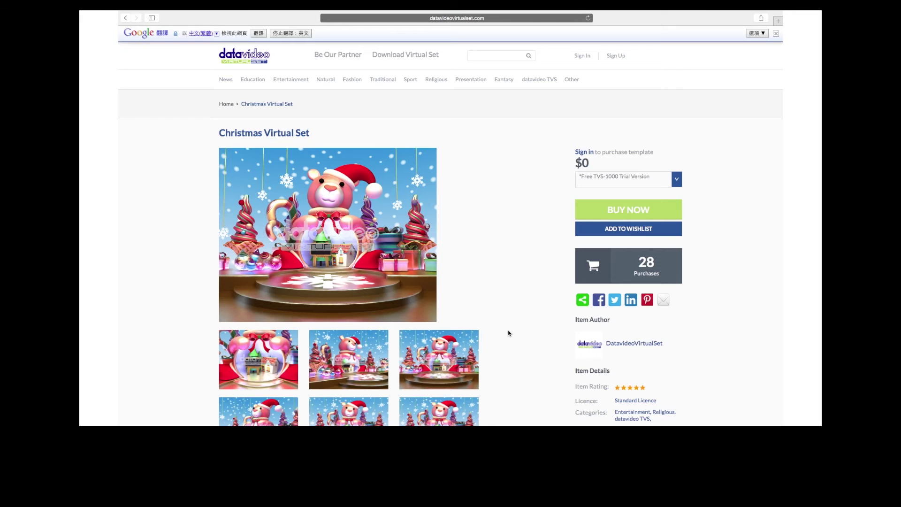
{"action": "scroll", "coordinate": [509, 333], "scroll_direction": "down", "scroll_amount": 3}
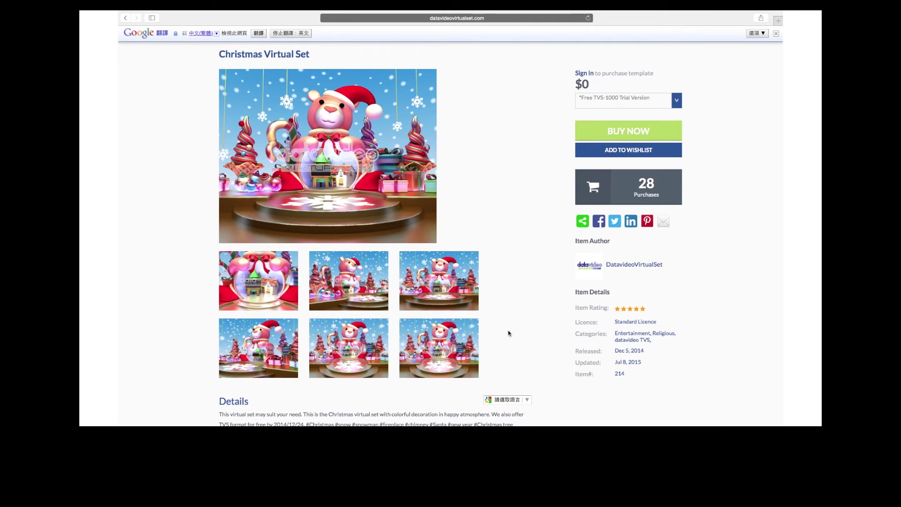